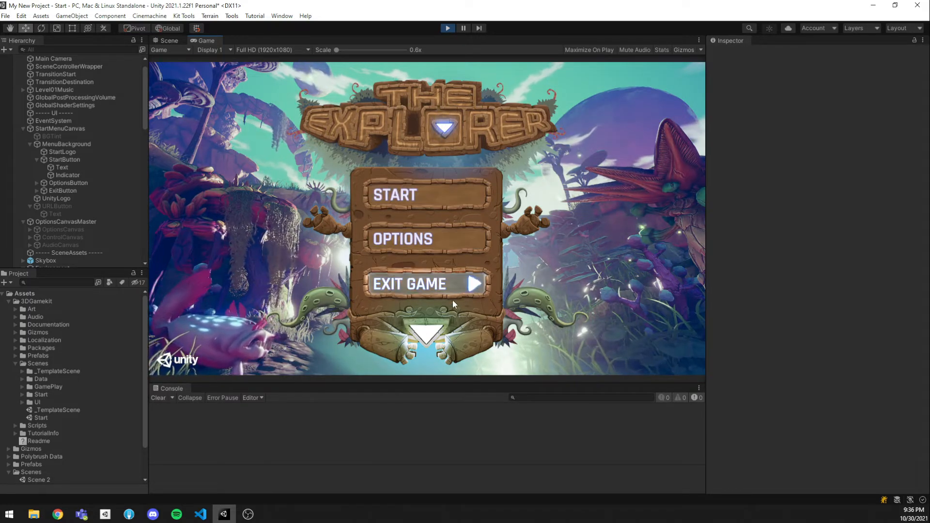
# Step: Check the running game's Options menu, viewing its Controls and Audio pages, and return to the start menu
pyautogui.click(440, 239)
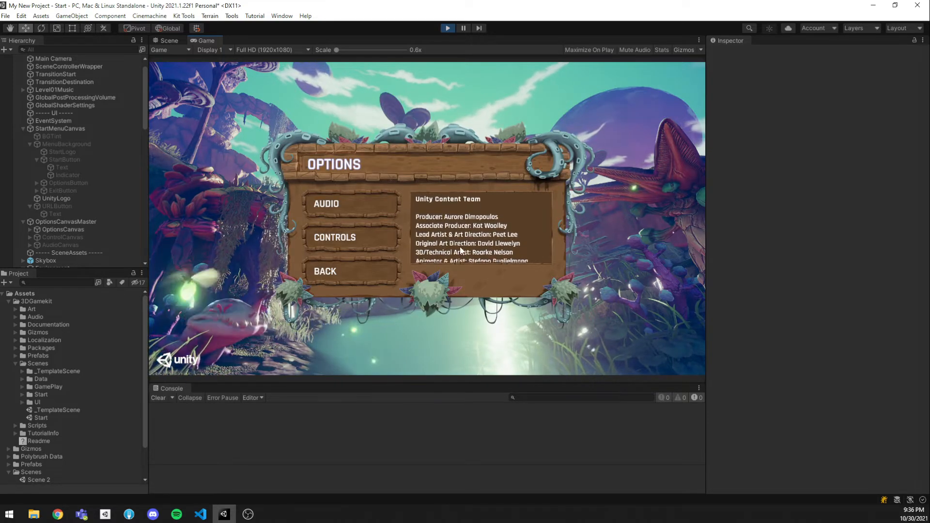
pyautogui.click(362, 237)
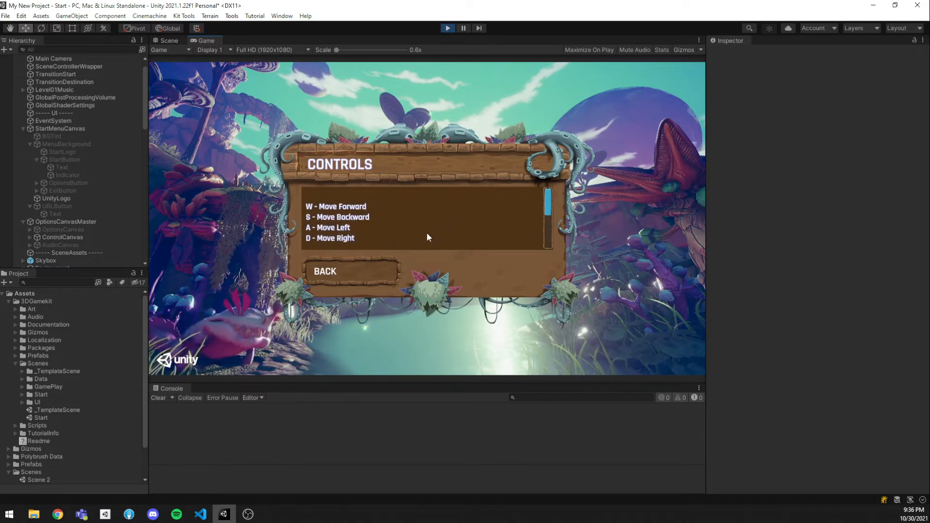
pyautogui.click(372, 269)
pyautogui.click(359, 204)
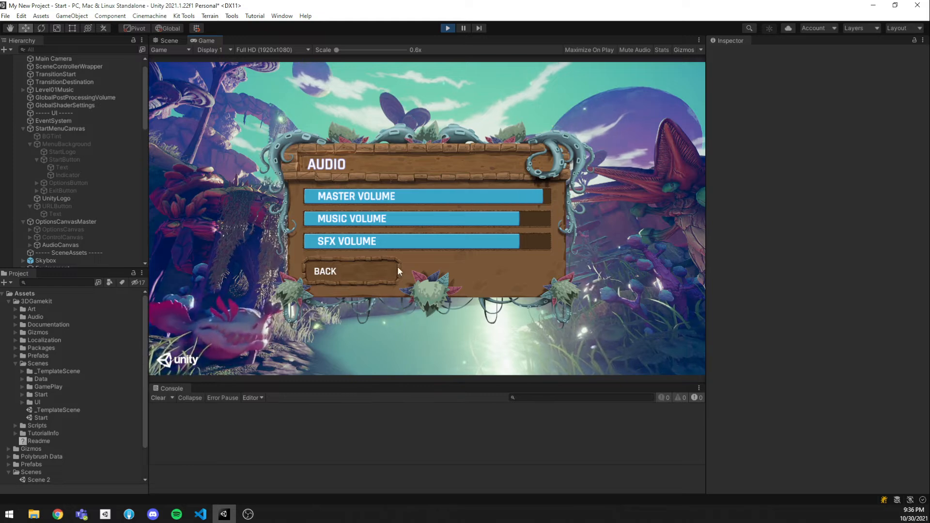
pyautogui.click(362, 269)
pyautogui.click(347, 269)
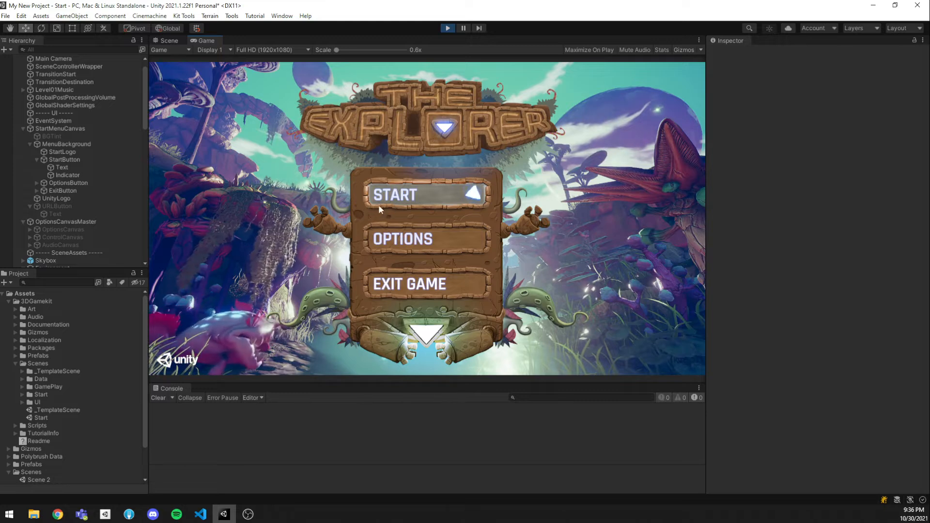
# Step: Stop the running game and look around the Start scene's environment and menu canvas in the Scene view
pyautogui.click(444, 29)
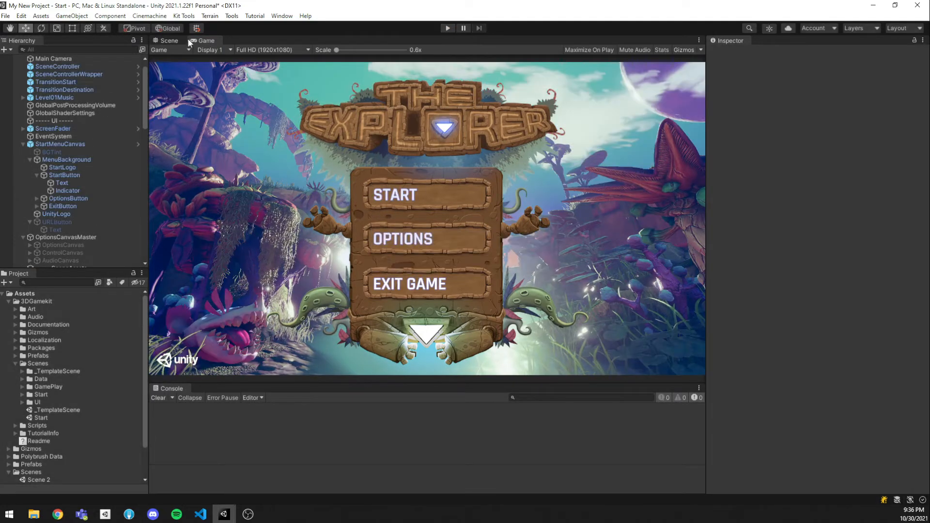
pyautogui.click(180, 40)
pyautogui.press('w')
pyautogui.moveTo(498, 227); pyautogui.dragTo(498, 227, button='right')
pyautogui.click(203, 41)
pyautogui.click(168, 42)
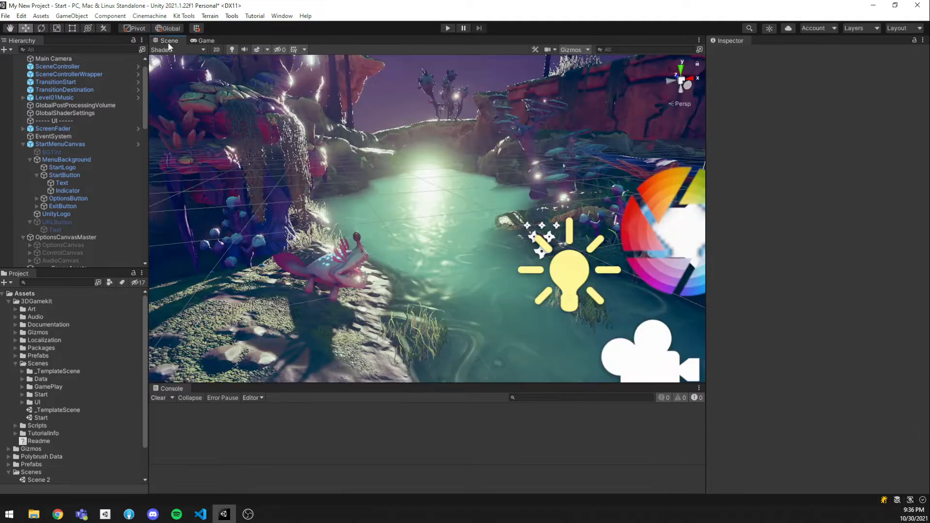
pyautogui.moveTo(511, 226)
pyautogui.mouseDown(button='right')
pyautogui.moveTo(565, 205)
pyautogui.moveTo(510, 233)
pyautogui.moveTo(551, 71)
pyautogui.moveTo(524, 241)
pyautogui.moveTo(495, 225)
pyautogui.mouseUp(button='right')
pyautogui.press('a')
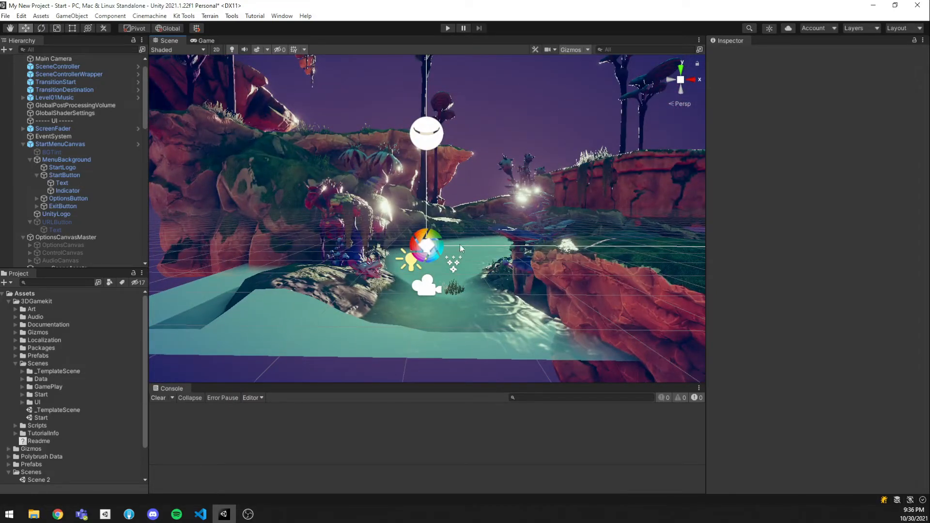
pyautogui.moveTo(457, 251); pyautogui.dragTo(472, 274, button='right')
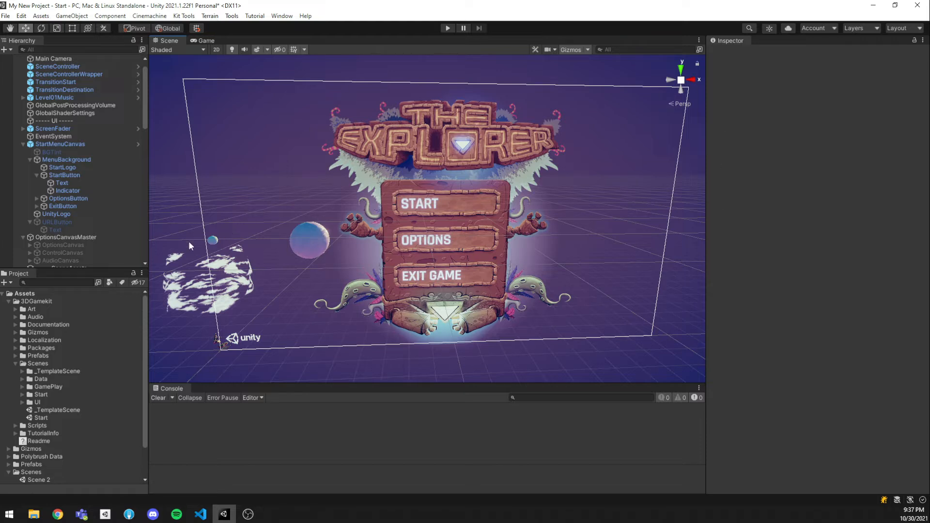
# Step: Select StartMenuCanvas and examine its components and its layout in the scene from an angle
pyautogui.click(49, 145)
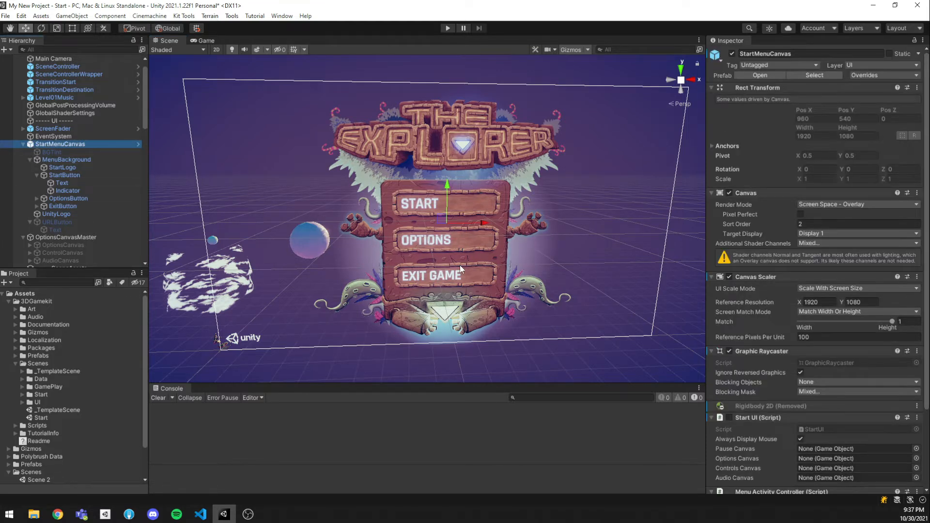
pyautogui.keyDown('alt'); pyautogui.moveTo(461, 266); pyautogui.dragTo(503, 277); pyautogui.keyUp('alt')
pyautogui.moveTo(452, 260); pyautogui.dragTo(482, 260, button='middle')
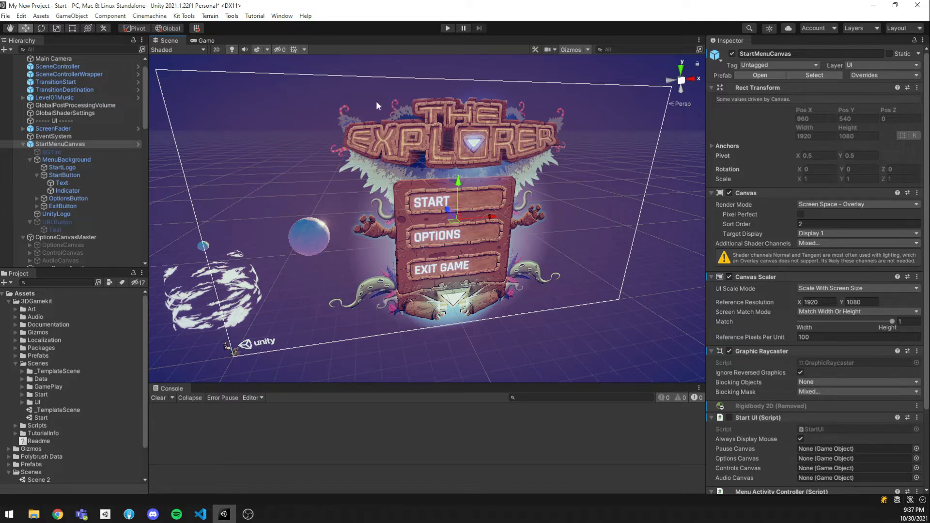
pyautogui.keyDown('alt'); pyautogui.moveTo(510, 112); pyautogui.dragTo(537, 217); pyautogui.keyUp('alt')
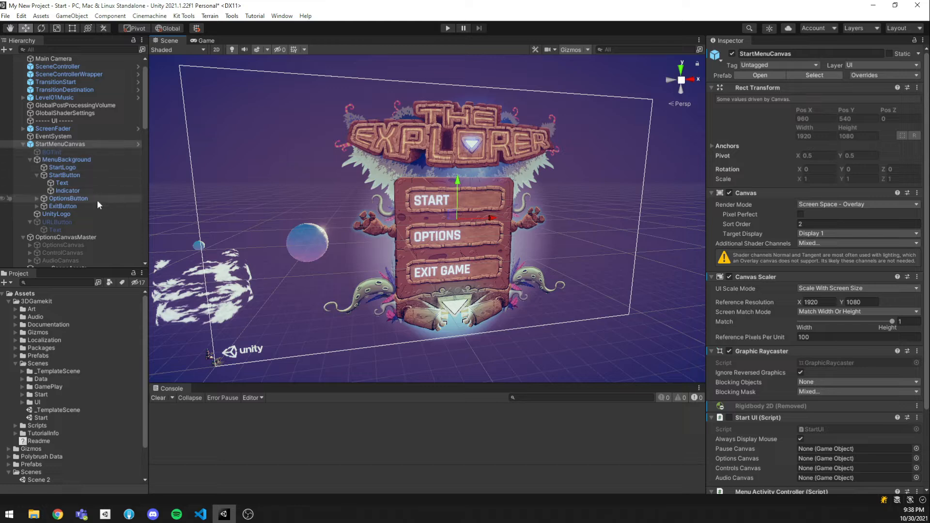
# Step: Try moving MenuBackground within the canvas together with its children, and undo the move
pyautogui.click(84, 158)
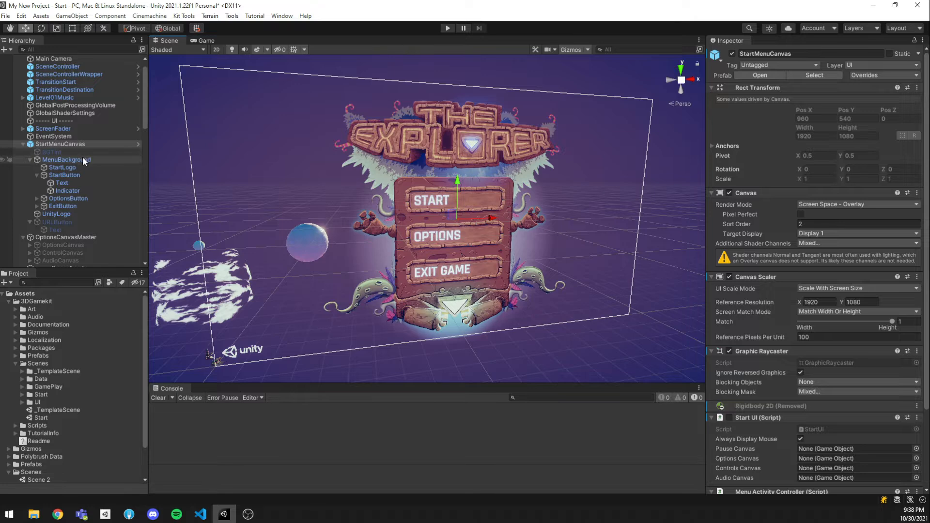
pyautogui.moveTo(449, 339)
pyautogui.mouseDown()
pyautogui.moveTo(413, 309)
pyautogui.moveTo(448, 307)
pyautogui.moveTo(474, 326)
pyautogui.moveTo(432, 341)
pyautogui.mouseUp()
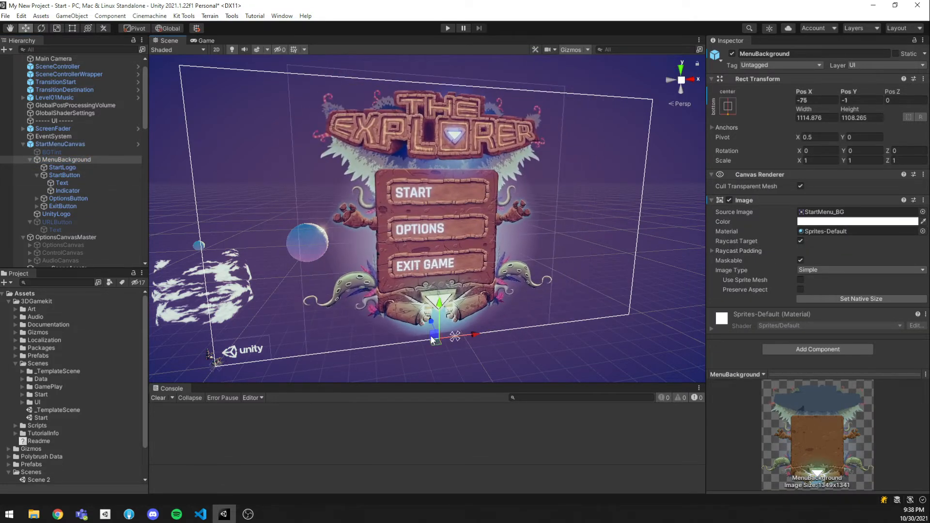
pyautogui.hotkey('ctrl', 'z')
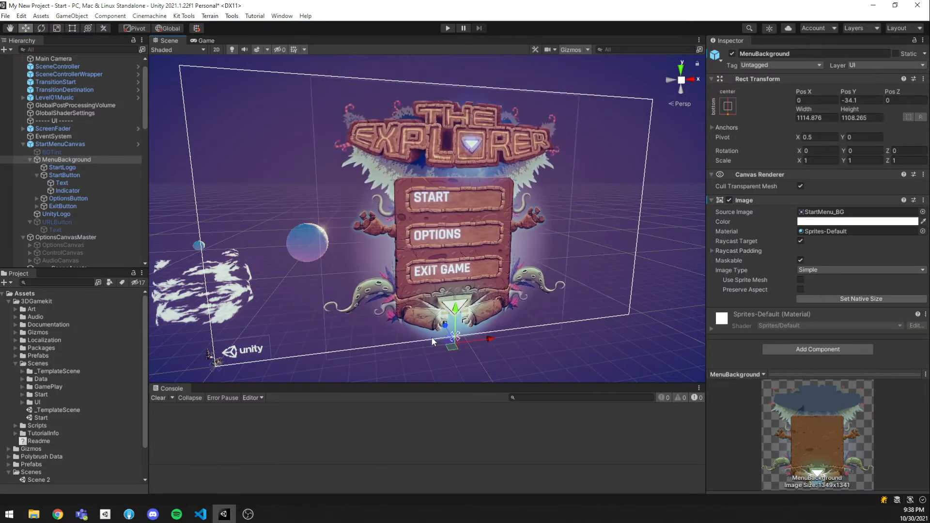
# Step: Try moving StartLogo, StartButton and the button's Text individually in the scene, restoring their original positions
pyautogui.click(65, 167)
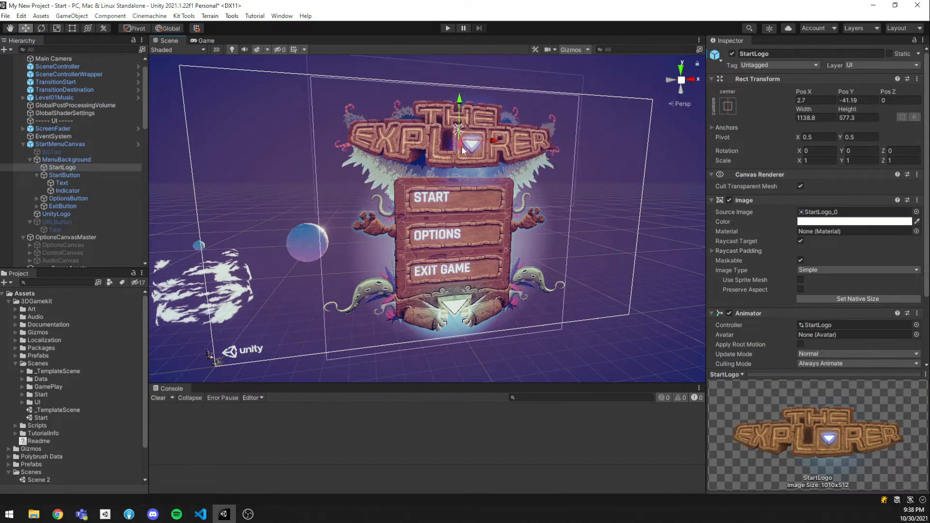
pyautogui.moveTo(450, 146); pyautogui.dragTo(453, 150)
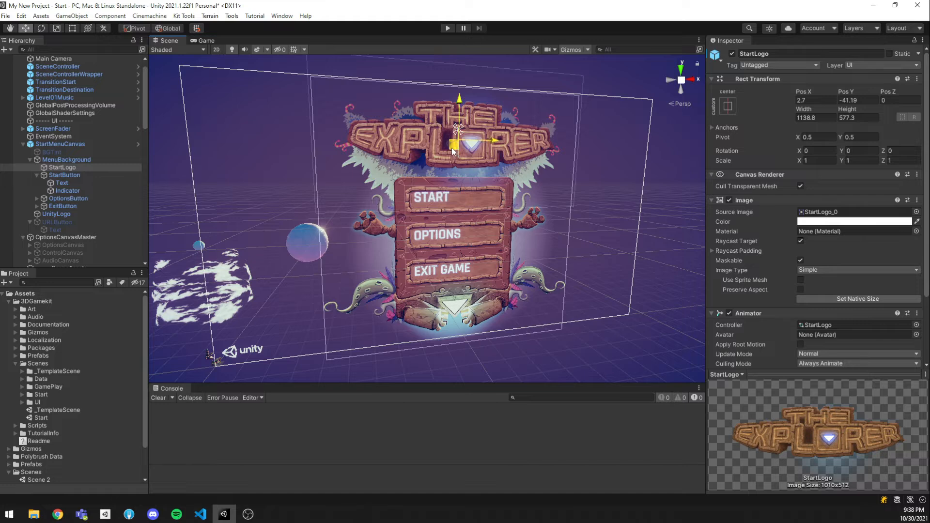
pyautogui.click(61, 177)
pyautogui.moveTo(458, 197)
pyautogui.mouseDown()
pyautogui.moveTo(458, 111)
pyautogui.moveTo(461, 200)
pyautogui.mouseUp()
pyautogui.hotkey('ctrl', 'z')
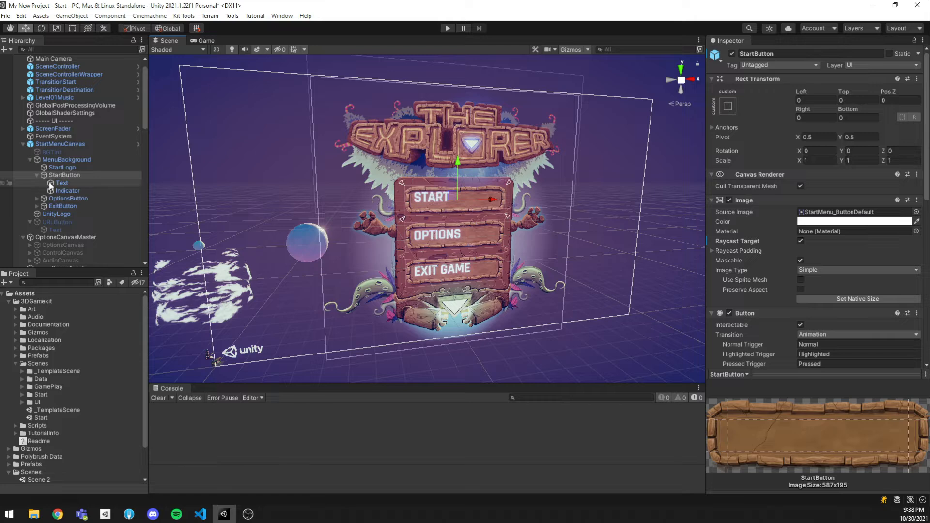
pyautogui.click(71, 183)
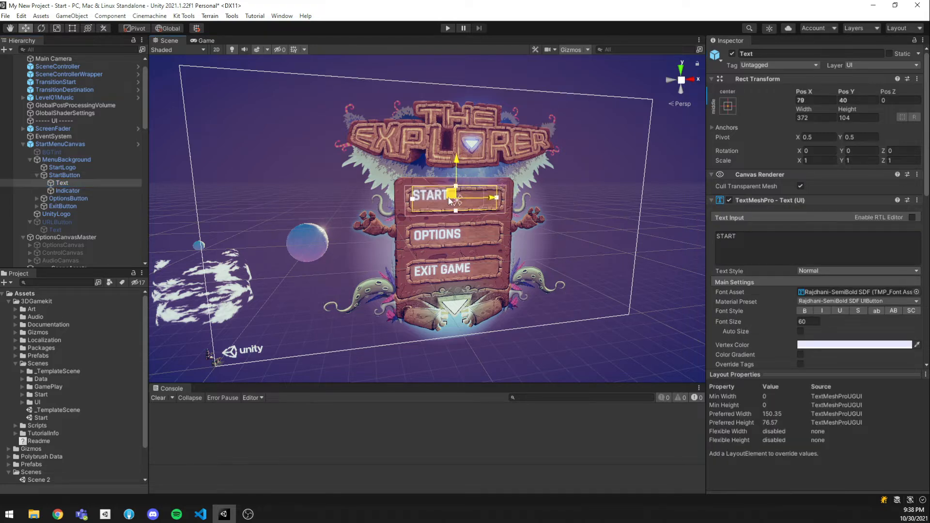
# Step: Enable the Image component of StartButton's Indicator to preview it, and disable it again
pyautogui.click(68, 190)
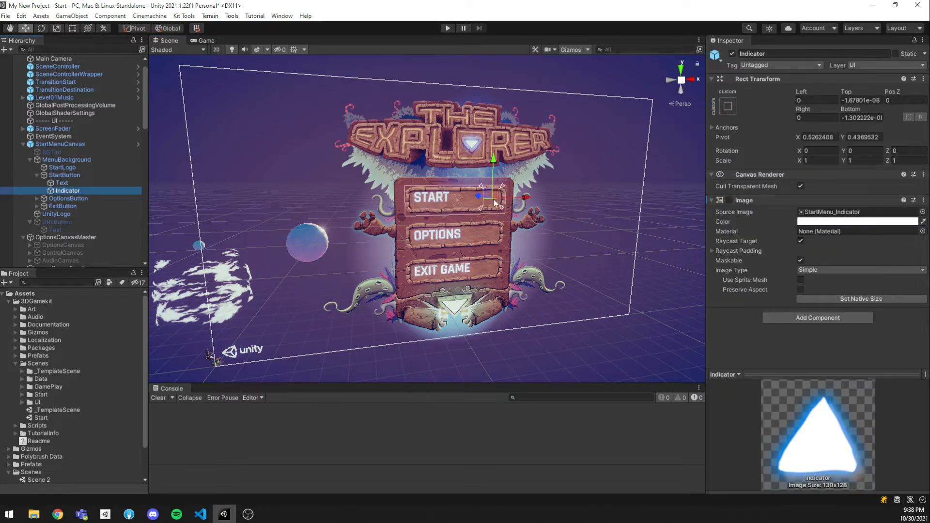
pyautogui.click(729, 200)
pyautogui.scroll(3, 498, 212)
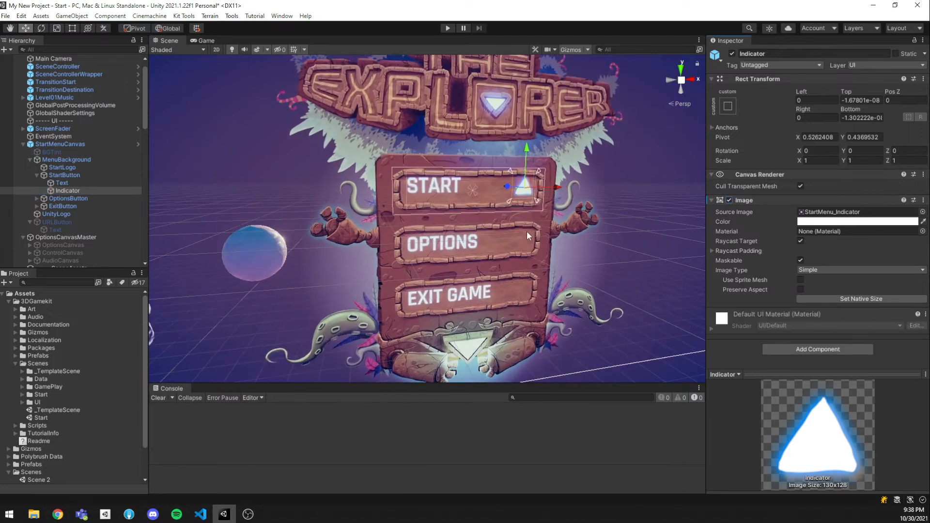
pyautogui.click(729, 200)
pyautogui.moveTo(513, 241); pyautogui.dragTo(536, 244, button='right')
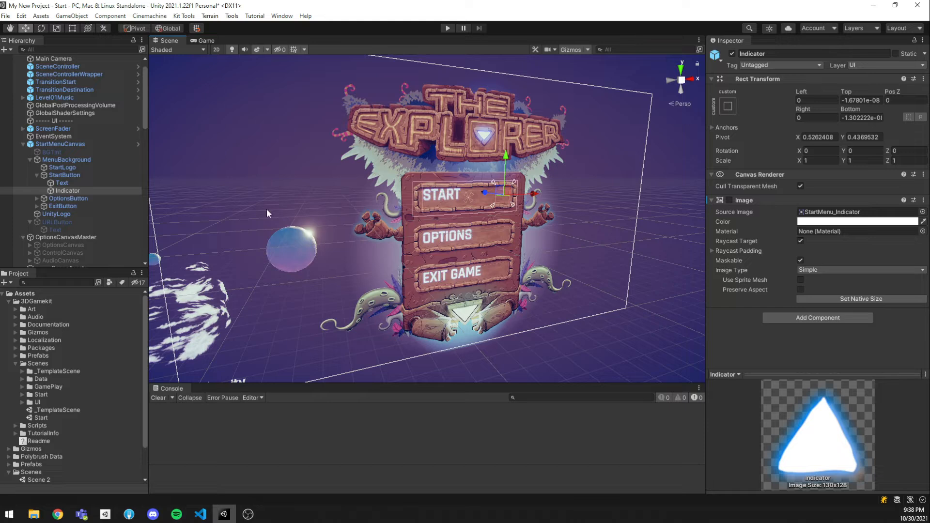
# Step: Review the StartMenuCanvas hierarchy, collapse and re-expand MenuBackground, and try moving it with its children before undoing the move
pyautogui.click(97, 146)
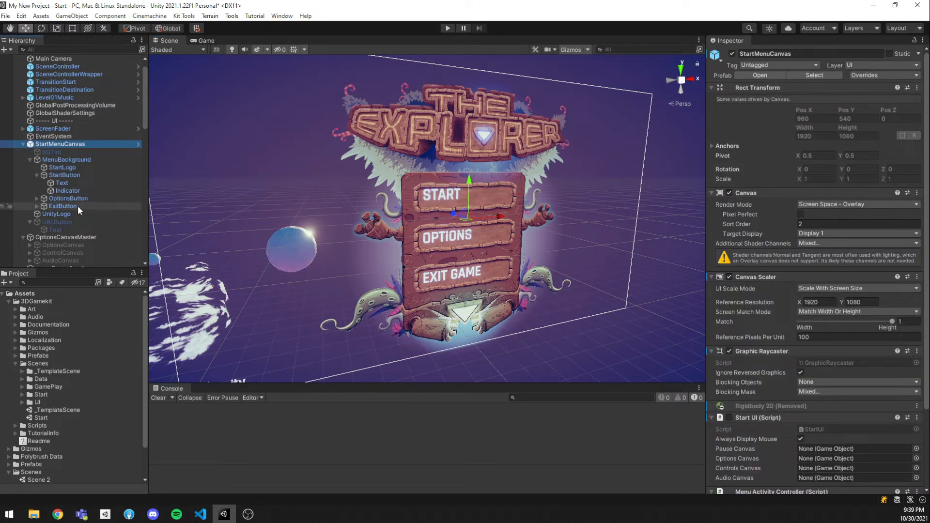
pyautogui.click(79, 160)
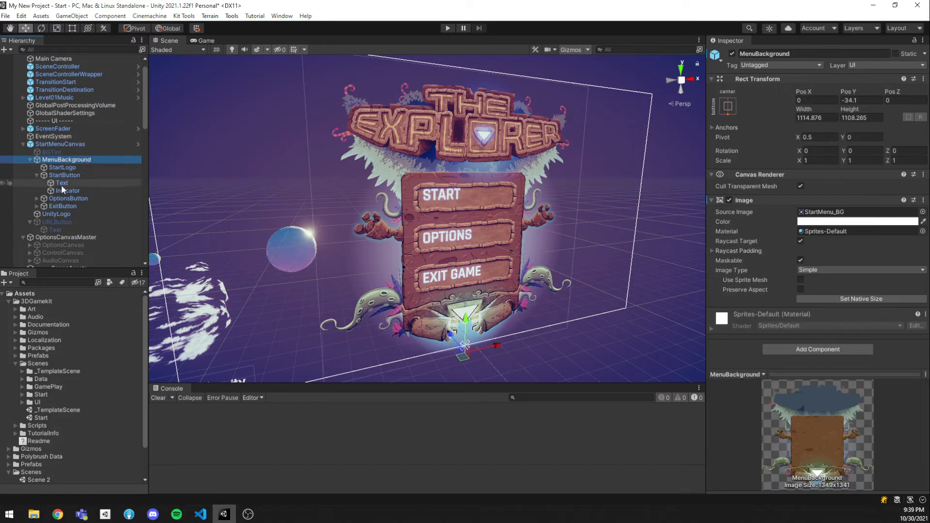
pyautogui.click(30, 161)
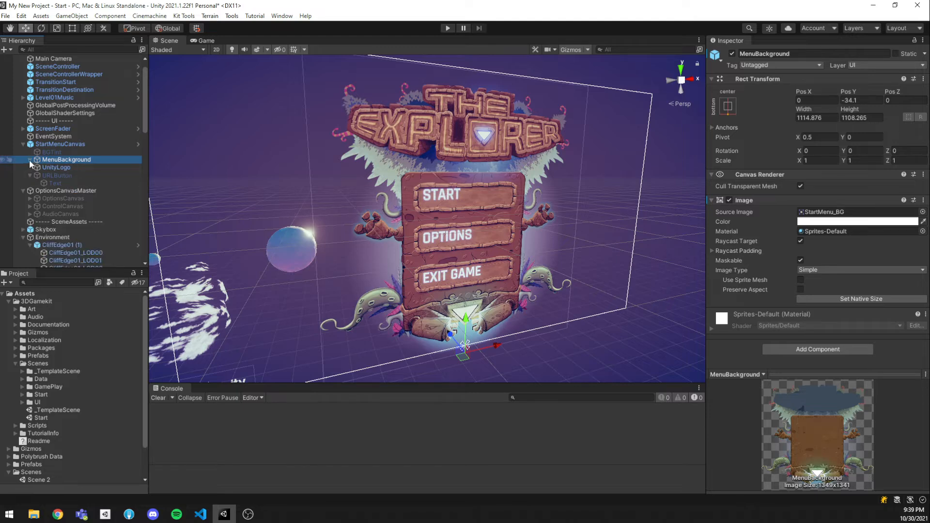
pyautogui.click(29, 160)
pyautogui.moveTo(463, 355); pyautogui.dragTo(441, 335)
pyautogui.hotkey('ctrl', 'z')
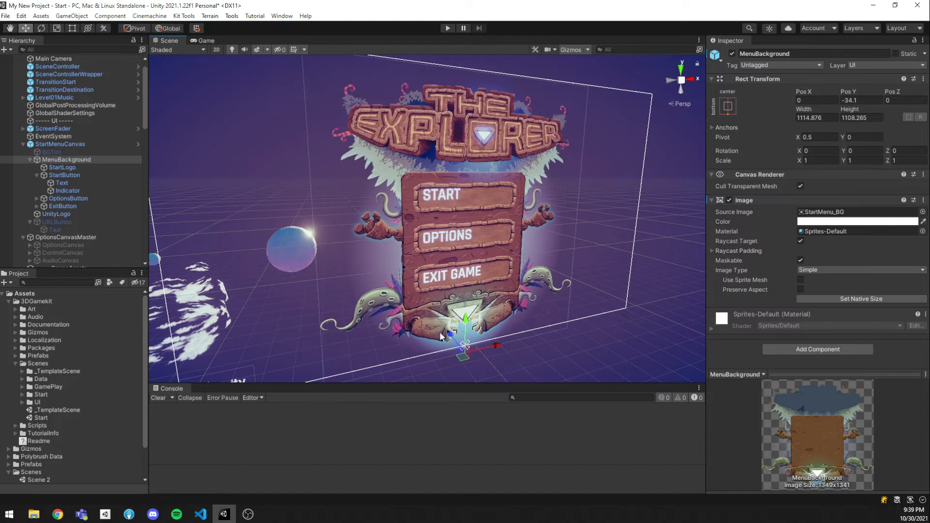
# Step: Switch MenuBackground's Image component off and on repeatedly to preview the menu without its background, leaving it enabled
pyautogui.click(72, 159)
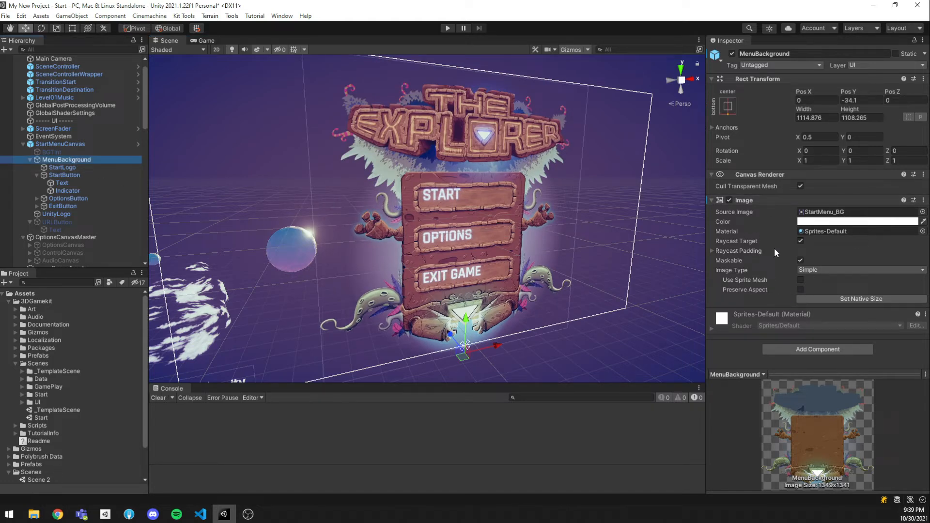
pyautogui.click(729, 200)
pyautogui.click(729, 201)
pyautogui.click(729, 200)
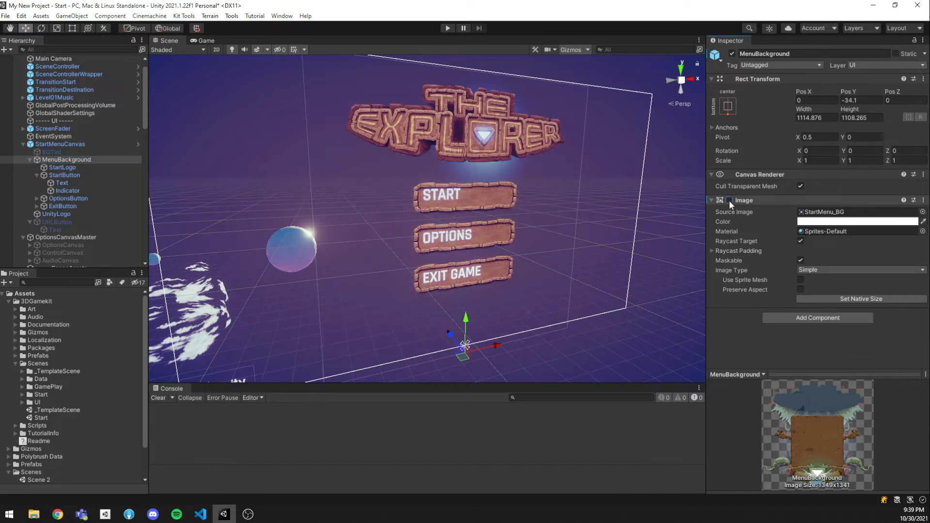
pyautogui.click(729, 200)
pyautogui.click(729, 200)
pyautogui.click(729, 200)
pyautogui.click(729, 200)
pyautogui.click(729, 200)
pyautogui.click(729, 200)
pyautogui.click(729, 200)
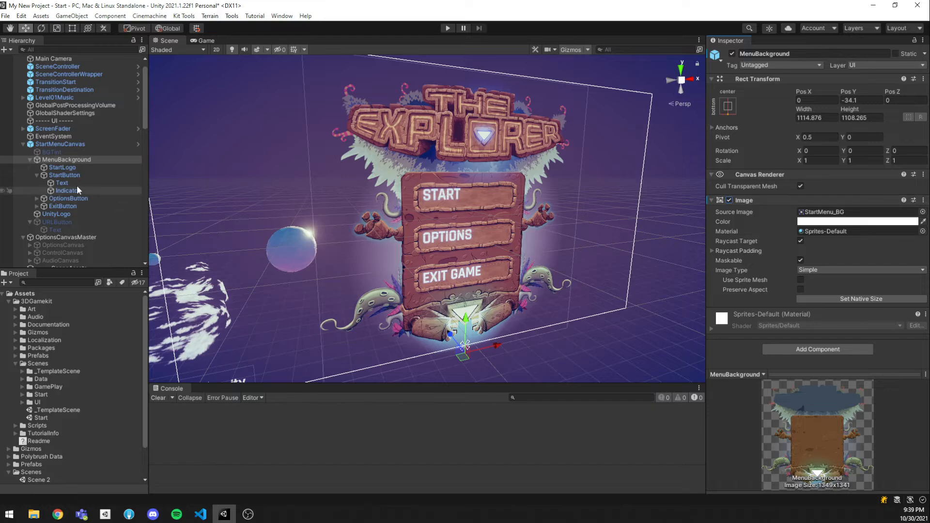
# Step: Try moving StartLogo, and switch StartButton's Image component off and back on
pyautogui.click(77, 168)
pyautogui.moveTo(464, 135)
pyautogui.mouseDown()
pyautogui.moveTo(480, 127)
pyautogui.moveTo(467, 134)
pyautogui.mouseUp()
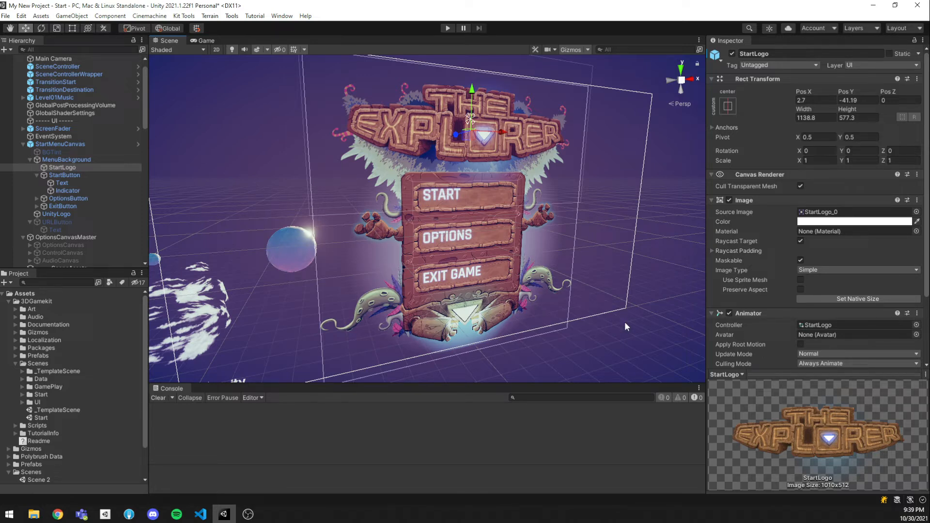
pyautogui.click(69, 174)
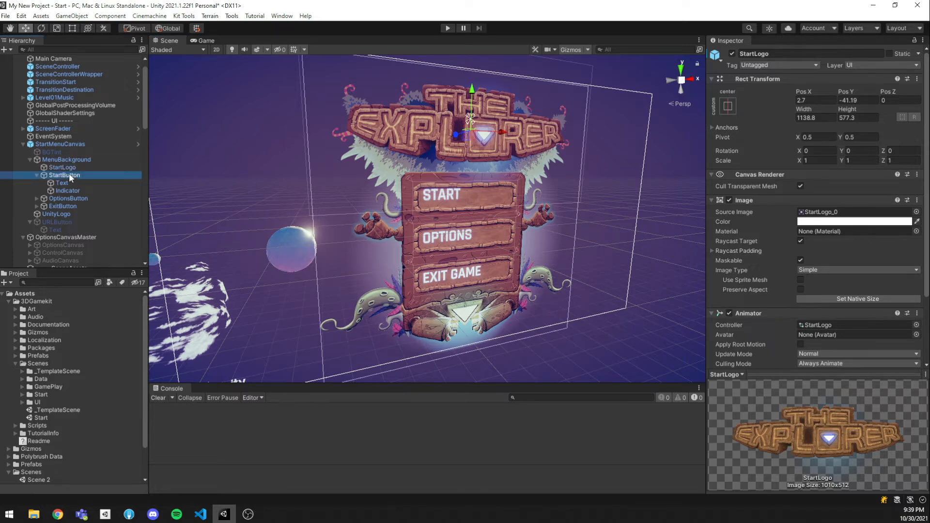
pyautogui.click(466, 194)
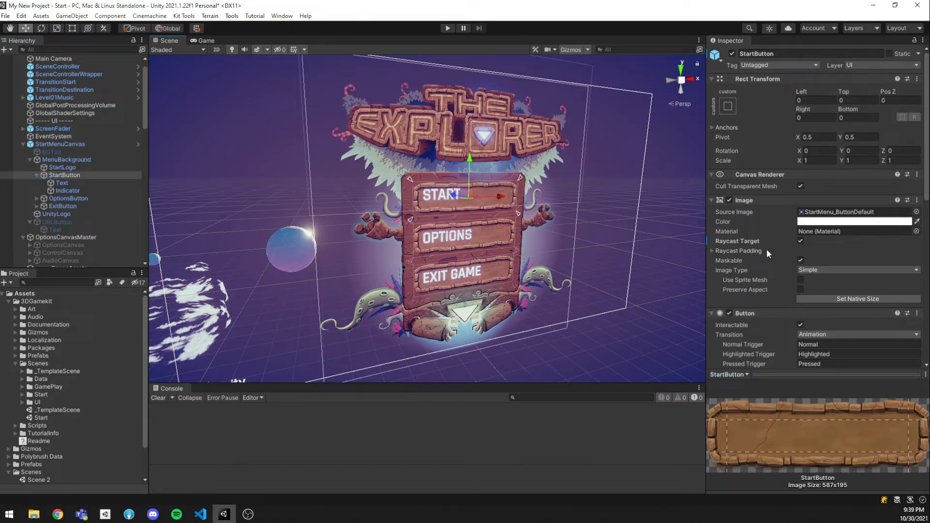
pyautogui.click(728, 201)
pyautogui.click(728, 201)
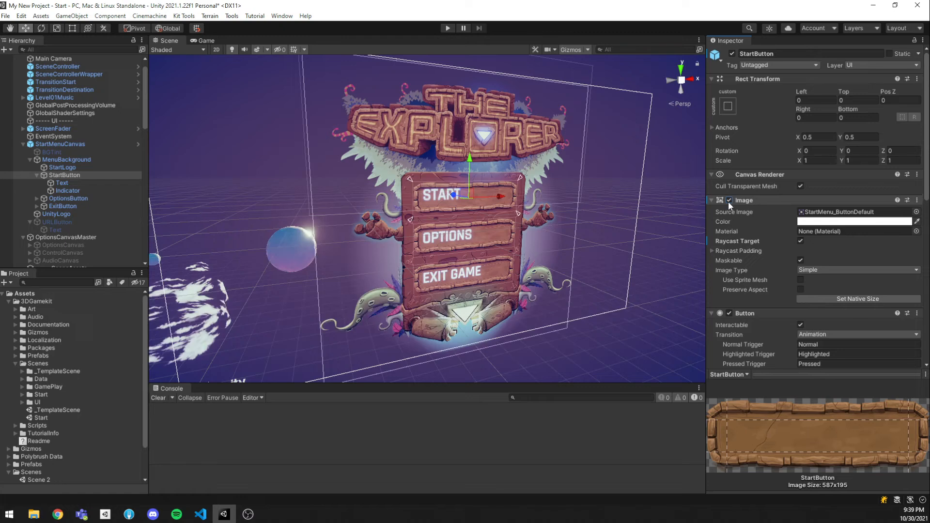
# Step: Review StartButton's Button component settings and the TextMeshPro settings of its Text child
pyautogui.scroll(-3, 756, 228)
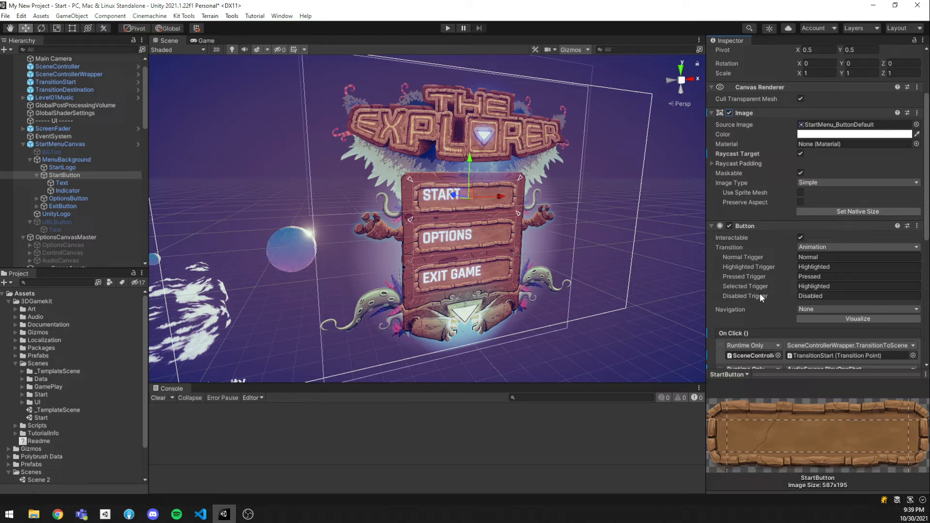
pyautogui.click(56, 185)
pyautogui.scroll(3, 818, 239)
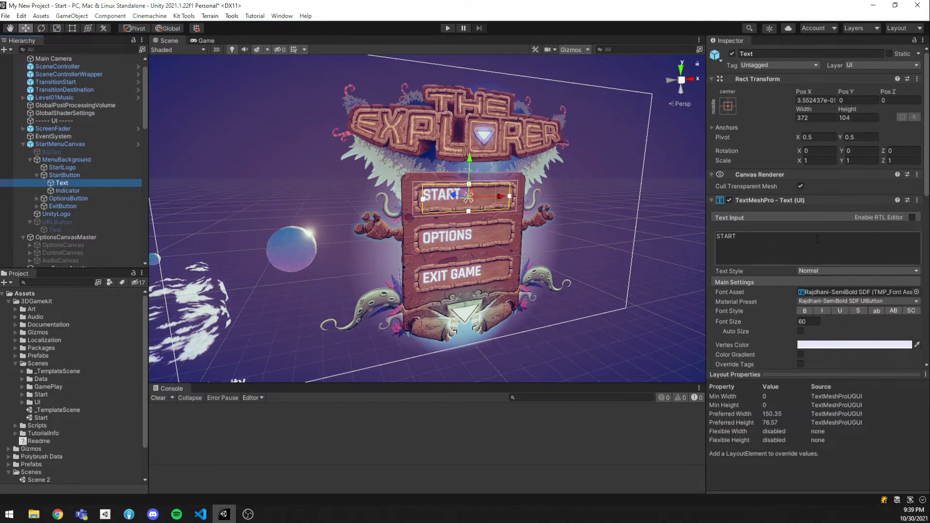
pyautogui.scroll(-3, 807, 234)
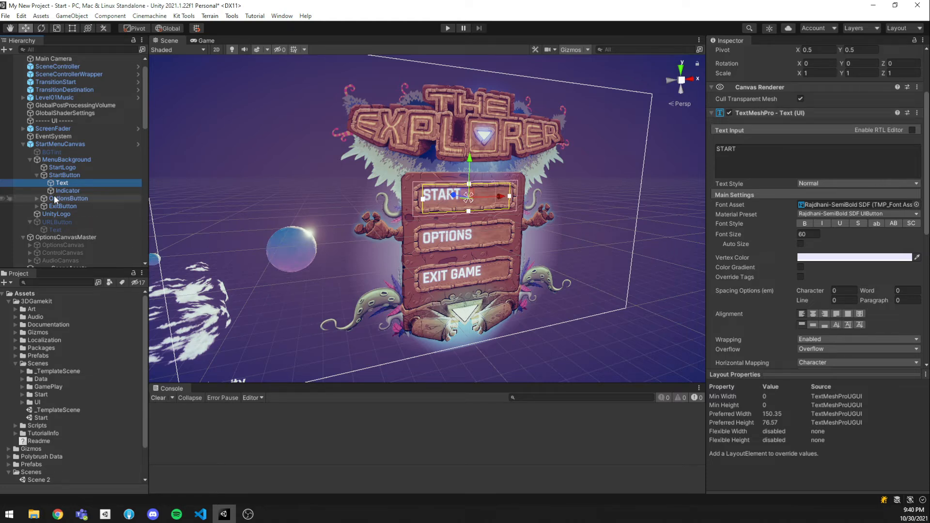
# Step: Review the components of MenuBackground and its parent StartMenuCanvas, and collapse StartButton's children in the hierarchy
pyautogui.click(72, 161)
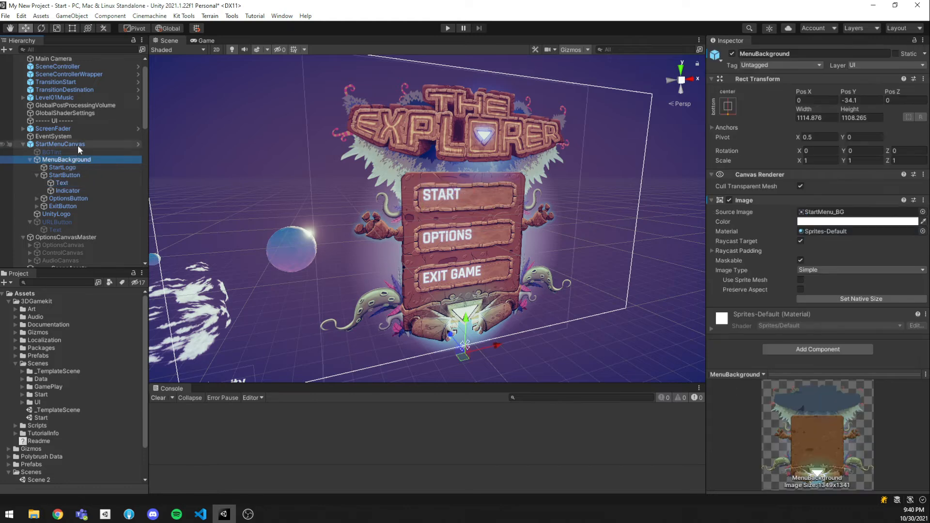
pyautogui.click(78, 144)
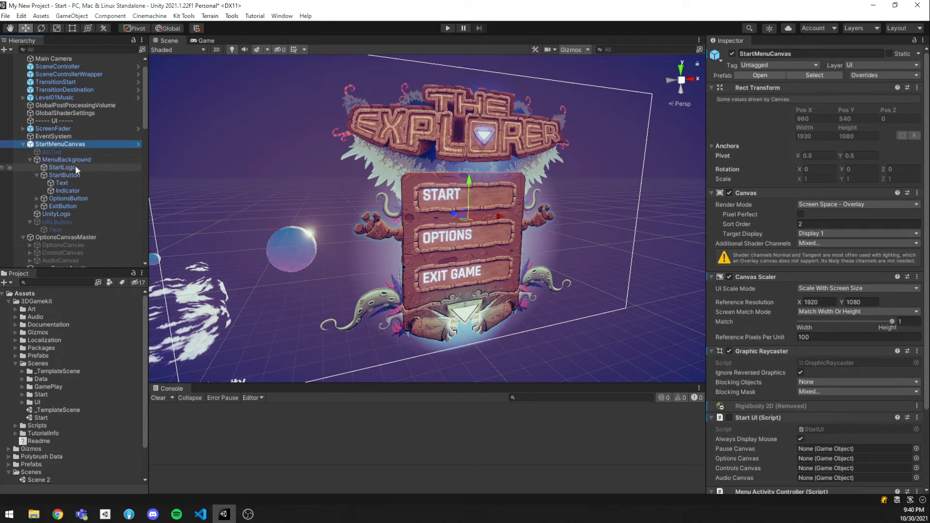
pyautogui.click(75, 161)
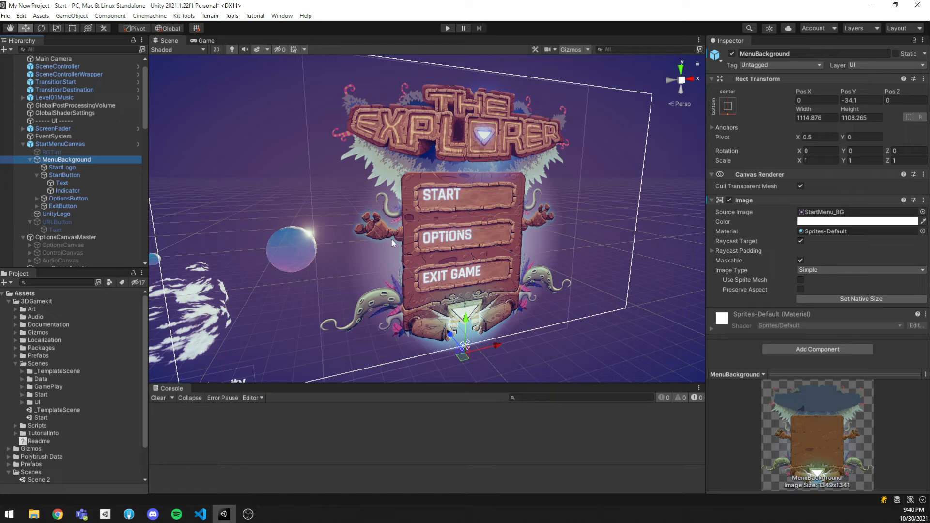
pyautogui.click(37, 175)
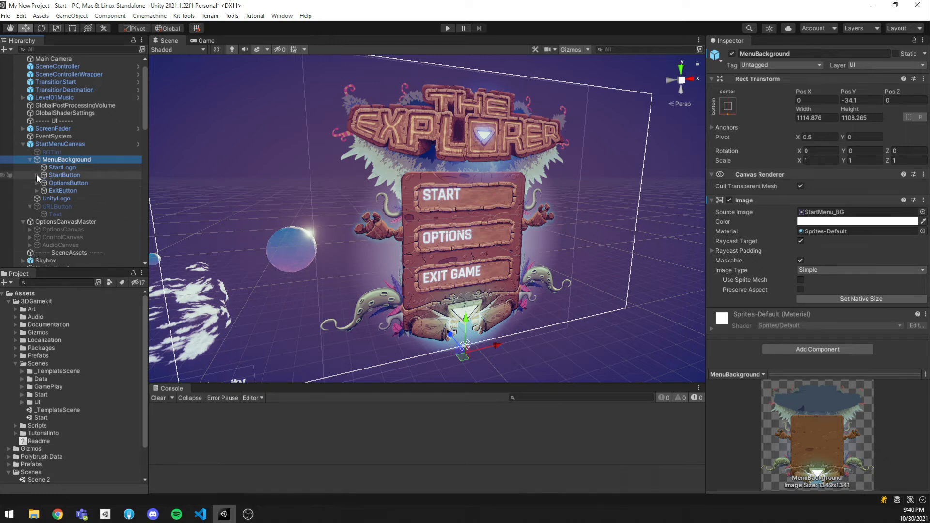
# Step: Examine which UI element types can be created under MenuBackground without adding one, and check BGTint's settings
pyautogui.rightClick(61, 162)
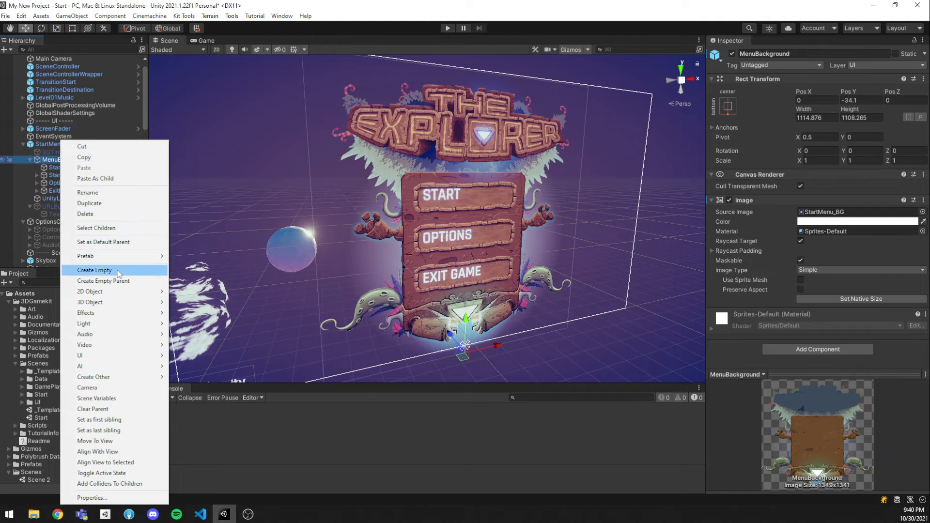
pyautogui.moveTo(116, 305)
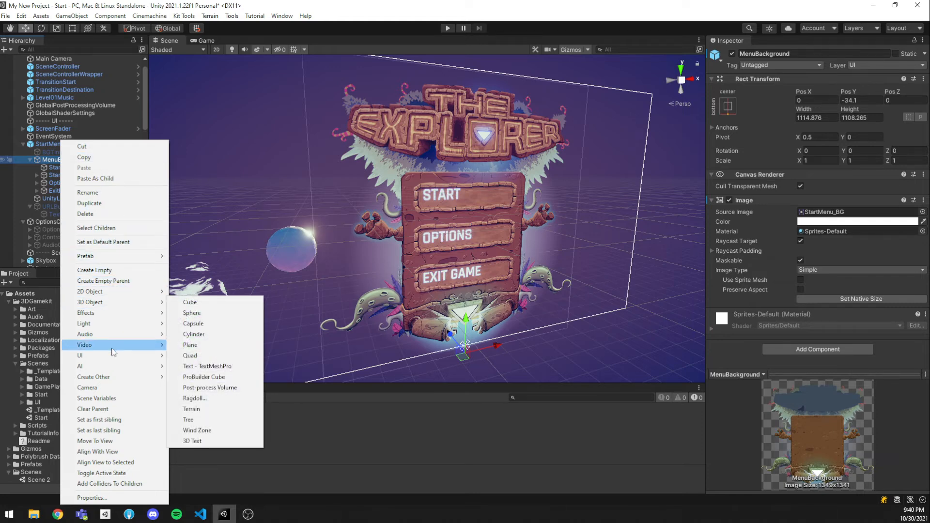
pyautogui.moveTo(112, 356)
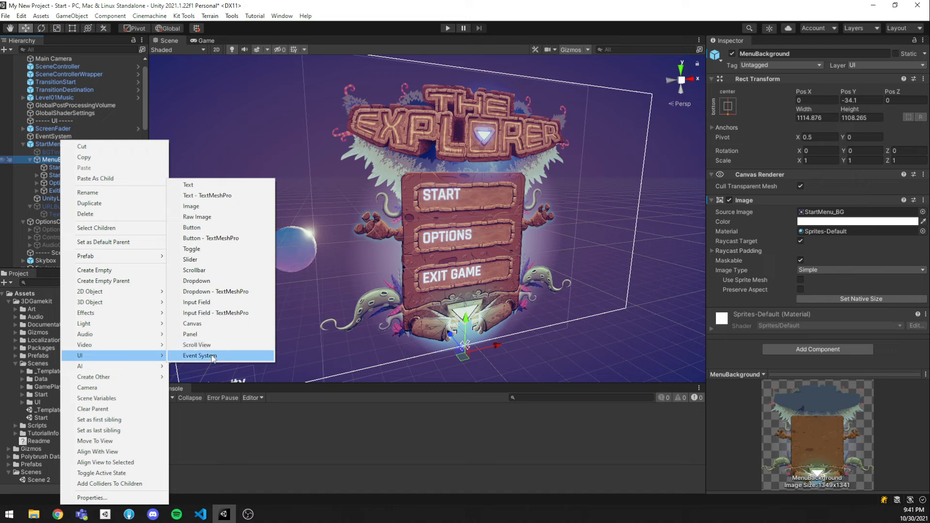
pyautogui.click(56, 152)
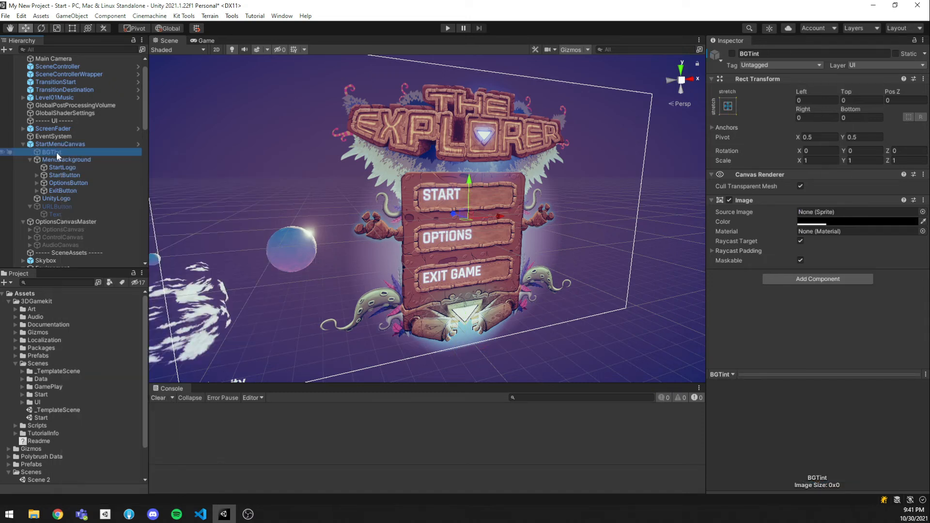
# Step: Select StartMenuCanvas, activate the Rect Tool, and switch the Scene view to 2D mode
pyautogui.click(78, 145)
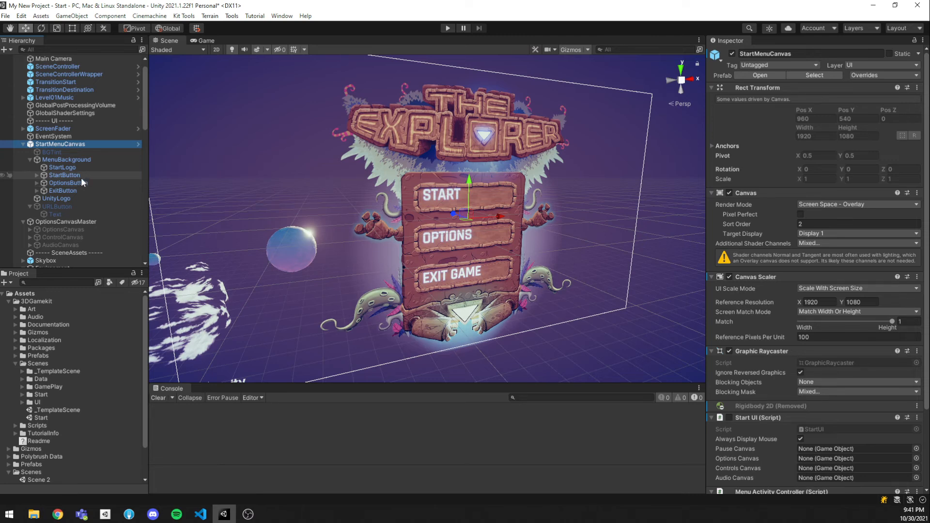
pyautogui.moveTo(444, 218); pyautogui.dragTo(384, 215, button='right')
pyautogui.keyDown('alt'); pyautogui.moveTo(384, 216); pyautogui.dragTo(479, 228); pyautogui.keyUp('alt')
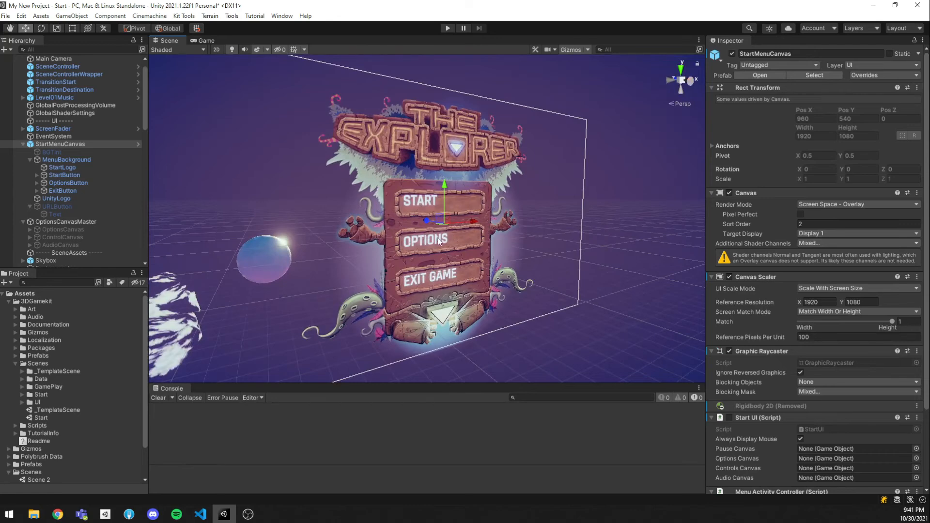
pyautogui.click(83, 144)
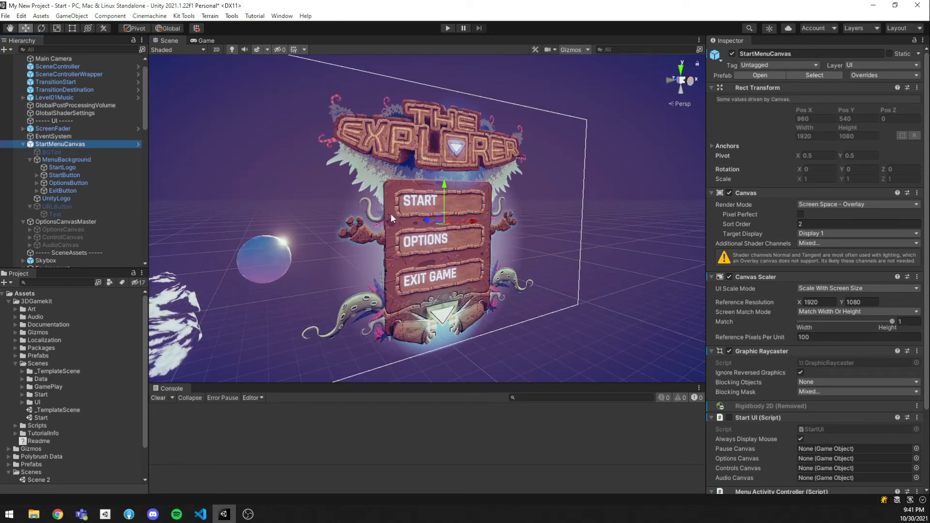
pyautogui.press('f')
pyautogui.keyDown('alt'); pyautogui.moveTo(510, 217); pyautogui.dragTo(425, 216); pyautogui.keyUp('alt')
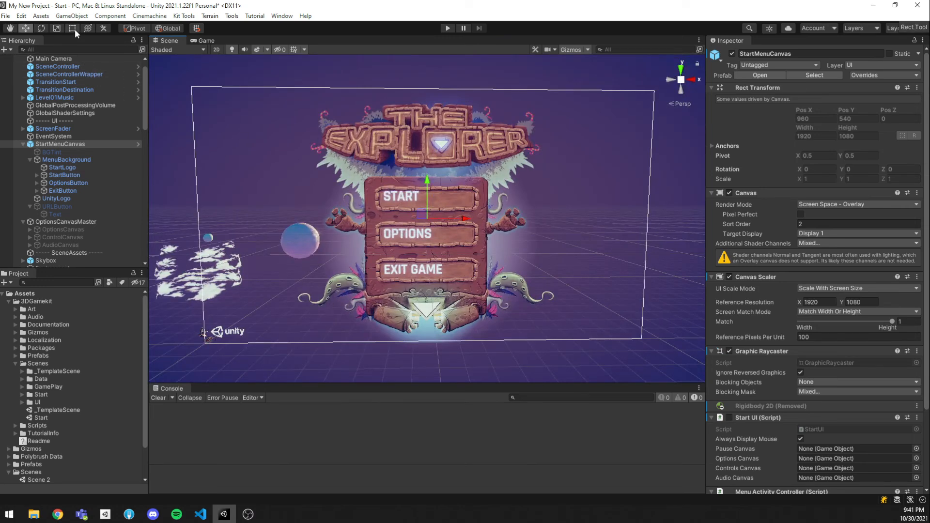
pyautogui.click(75, 29)
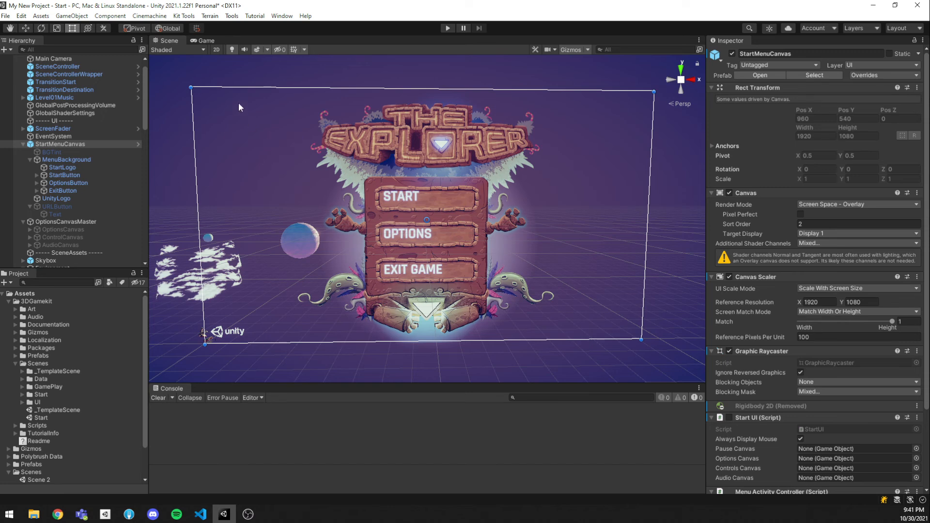
pyautogui.click(216, 51)
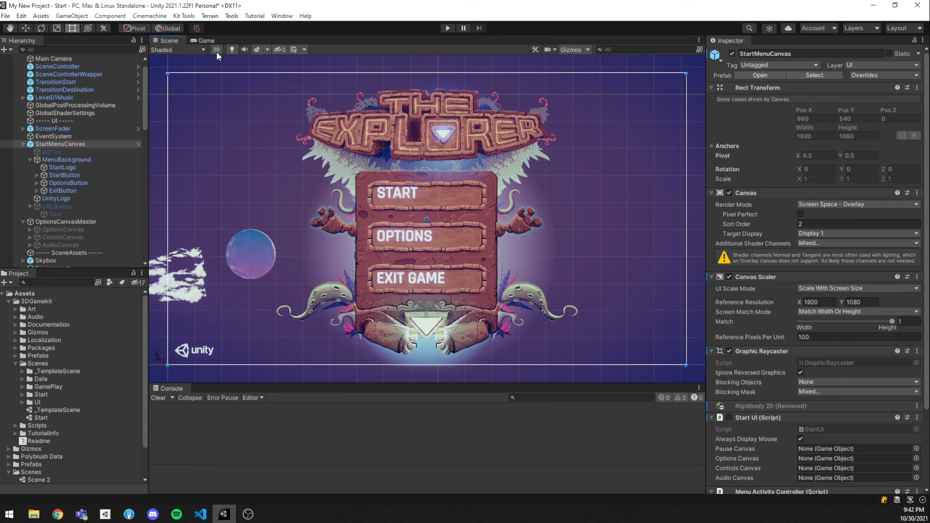
# Step: Try adjusting the START text's rectangle directly in the 2D Scene view, and undo the change
pyautogui.click(411, 197)
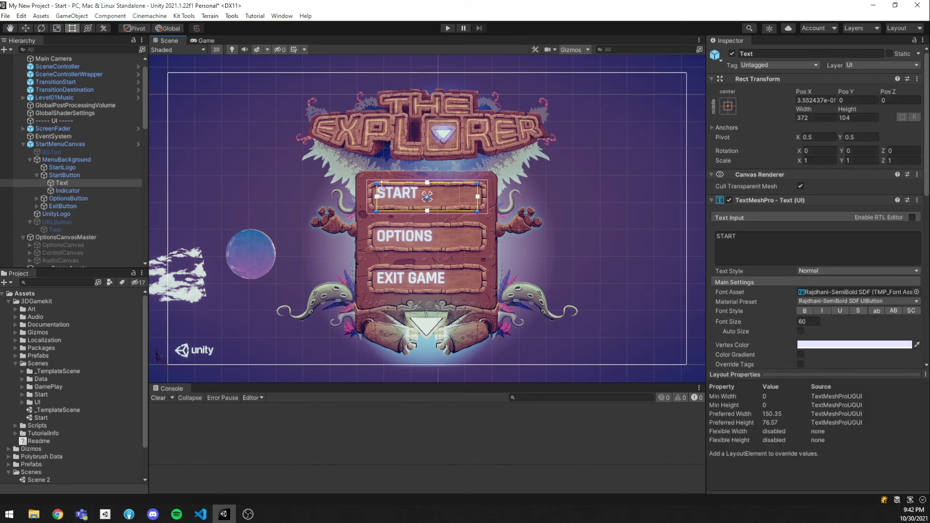
pyautogui.moveTo(381, 185); pyautogui.dragTo(400, 204)
pyautogui.hotkey('ctrl', 'z')
pyautogui.hotkey('ctrl', 'z')
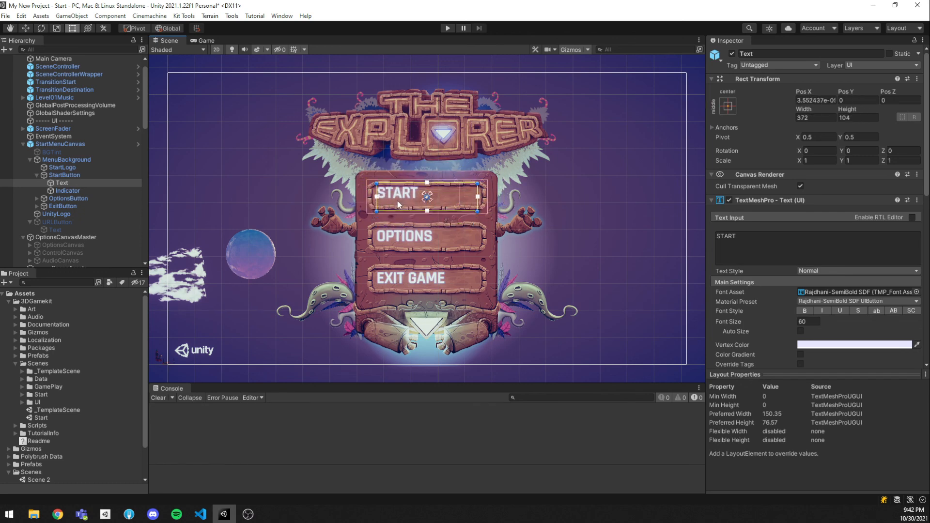